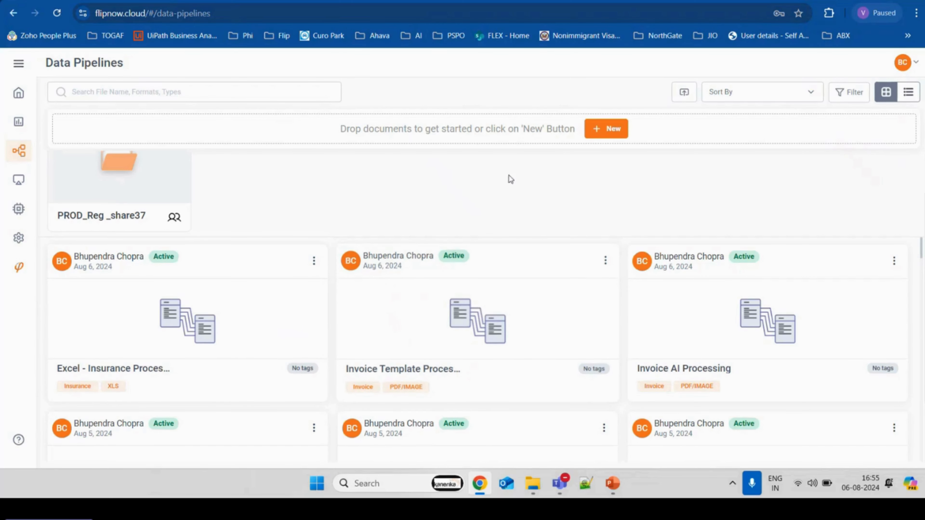
Upload the 2COMS tax invoice from the Desktop folder to start a new template model, and dismiss the Add Element tip
left_click(476, 140)
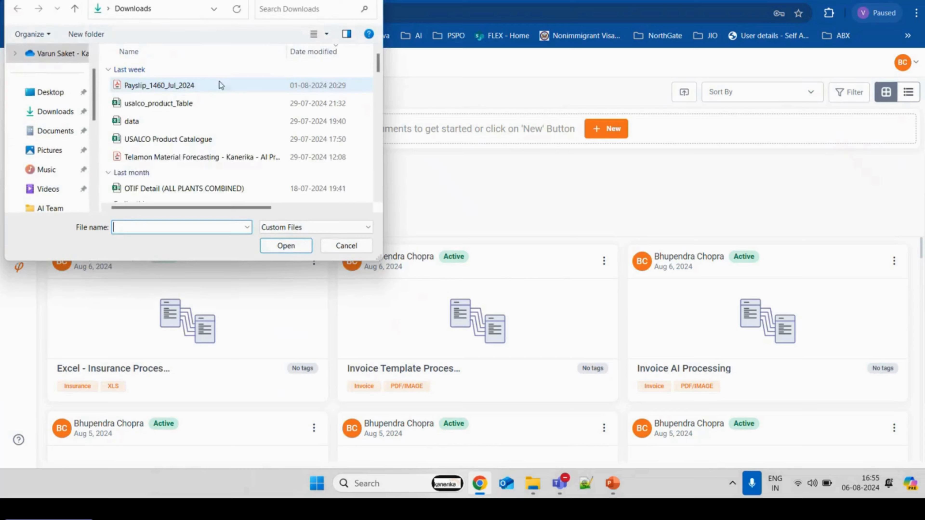
left_click(46, 92)
double_click(206, 85)
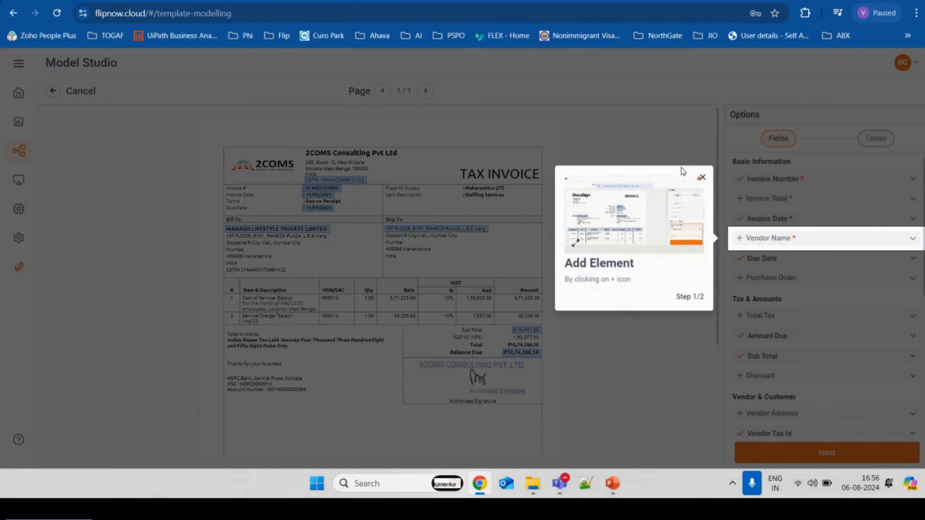
left_click(702, 177)
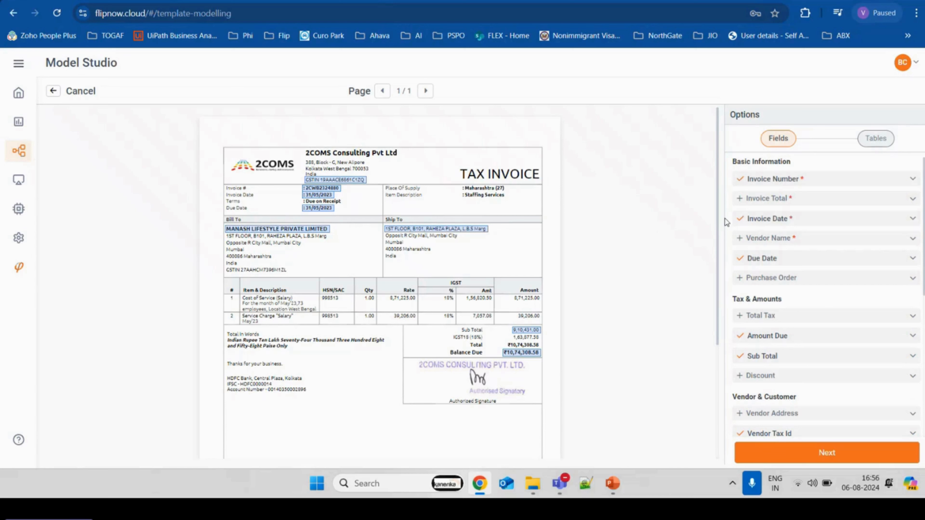
Capture the Invoice Total field from the invoice's Total amount and the Vendor Name field from the heading 2COMS Consulting Pvt Ltd
left_click(741, 203)
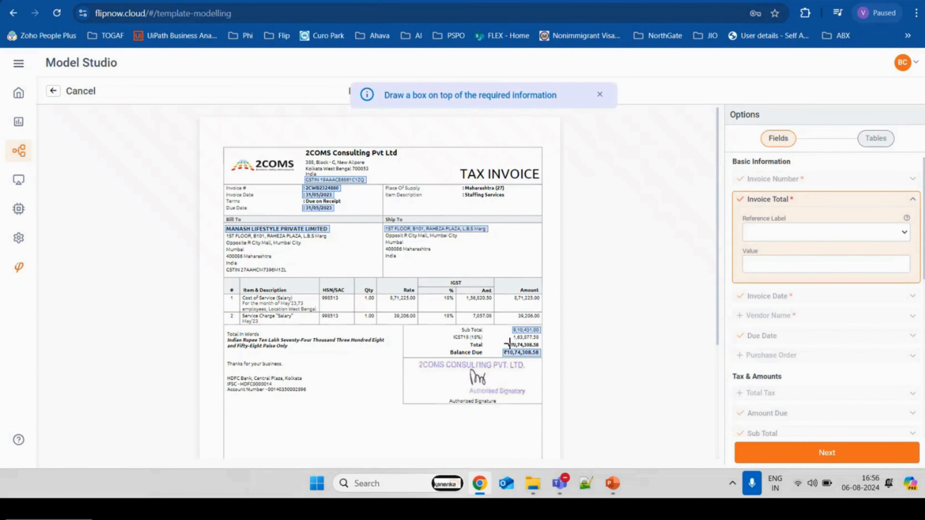
left_click_drag(507, 343, 541, 346)
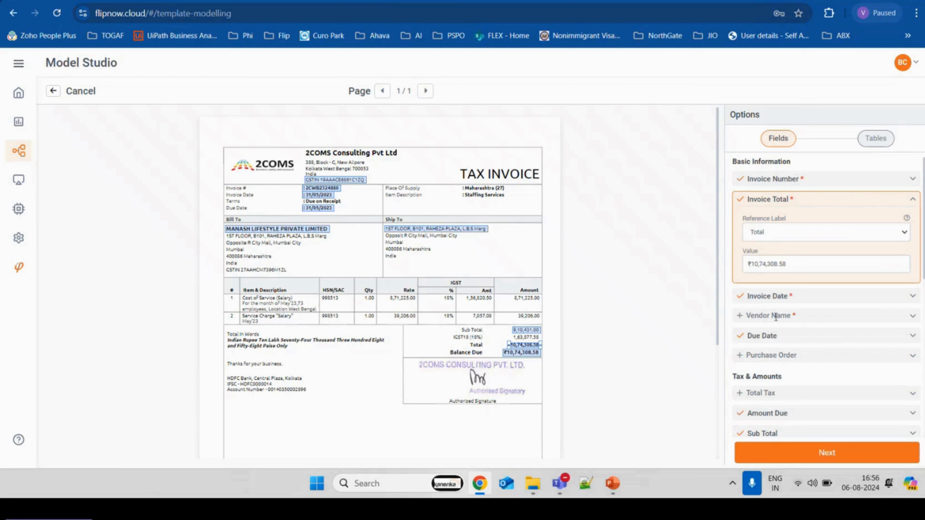
left_click(739, 316)
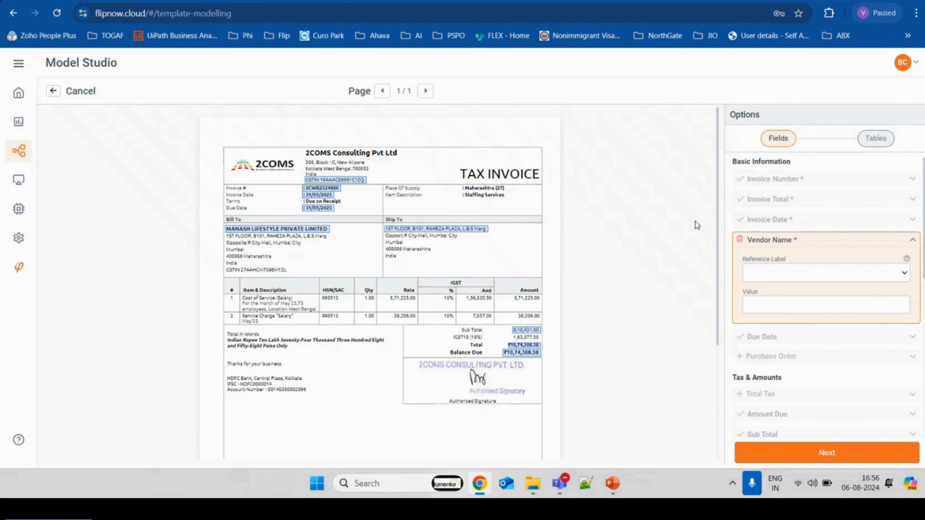
left_click_drag(302, 149, 400, 156)
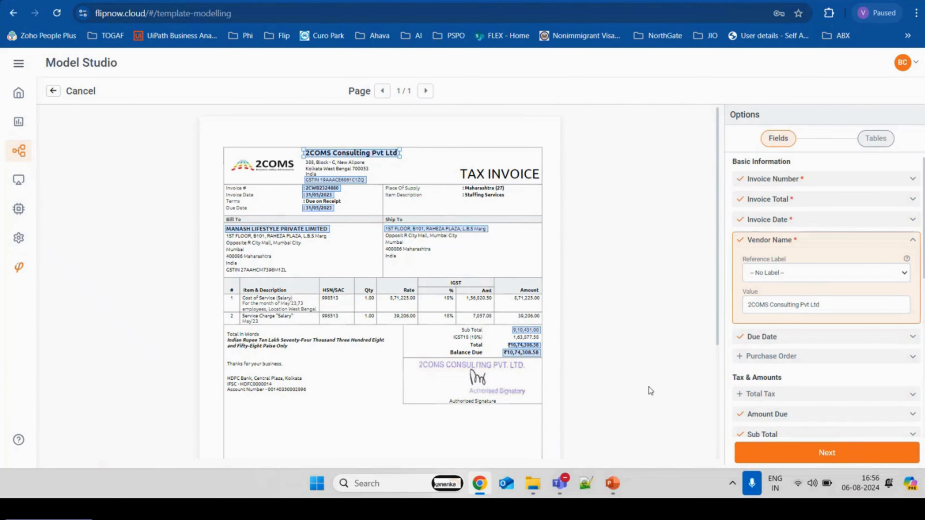
Proceed to the table stage and add a table region enclosing the invoice's line items, including the header row
left_click(847, 453)
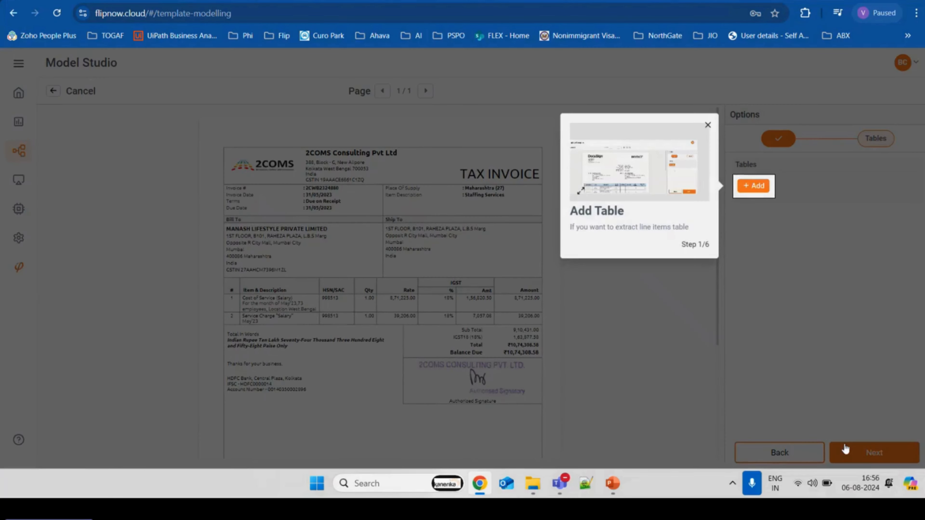
left_click(708, 125)
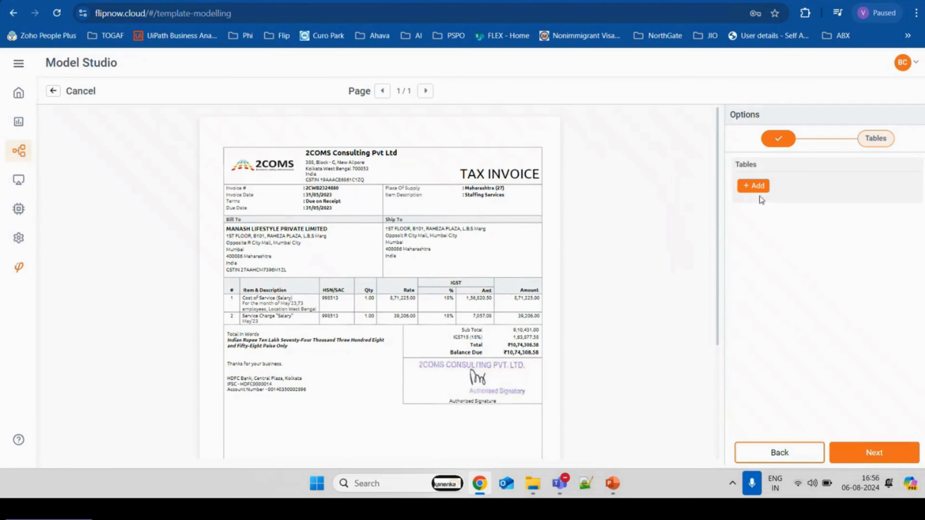
left_click(759, 188)
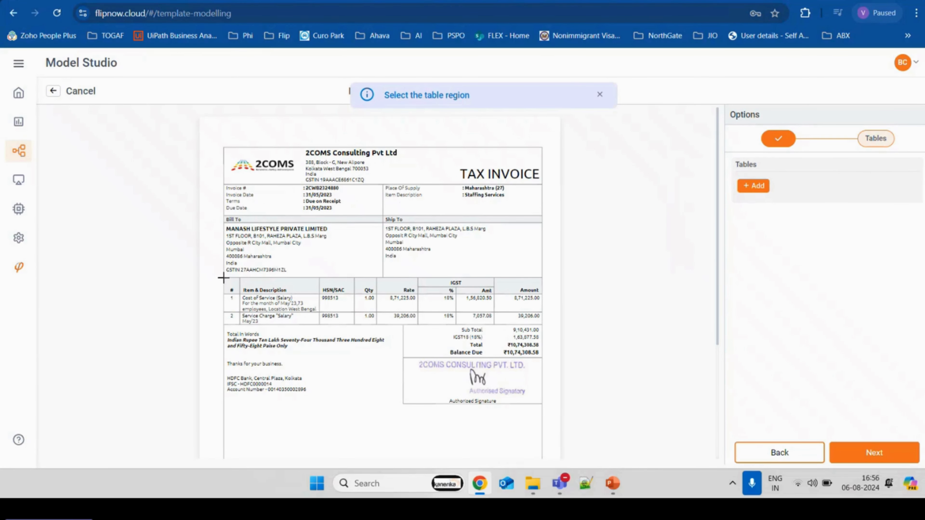
mouse_move(225, 278)
left_mouse_down()
mouse_move(310, 306)
mouse_move(543, 322)
left_mouse_up()
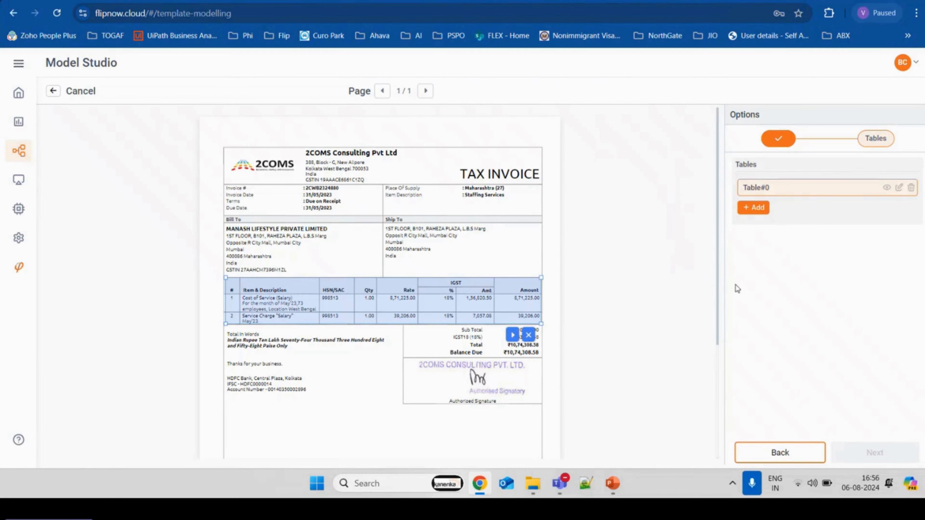
Place column separators at every boundary of the line-item table from # through Amount, and confirm the columns
left_click(753, 207)
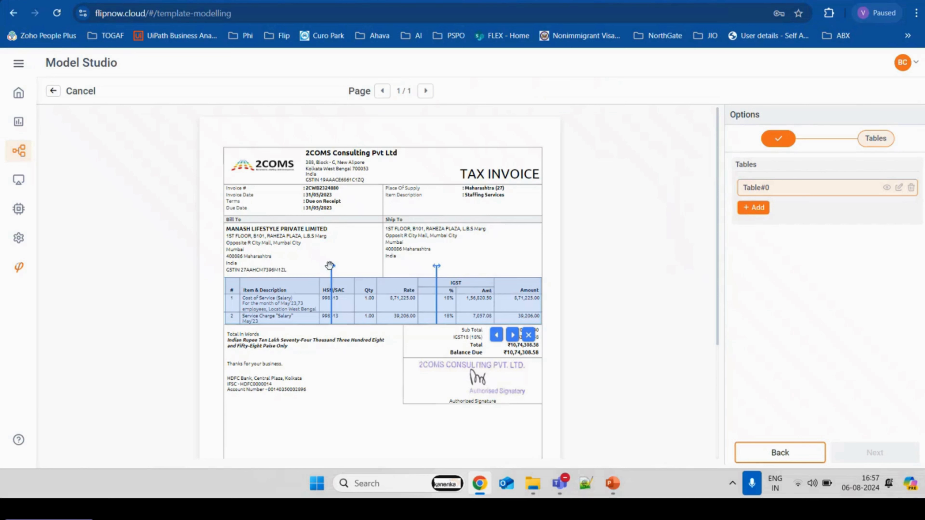
left_click_drag(329, 265, 240, 260)
left_click_drag(435, 265, 320, 267)
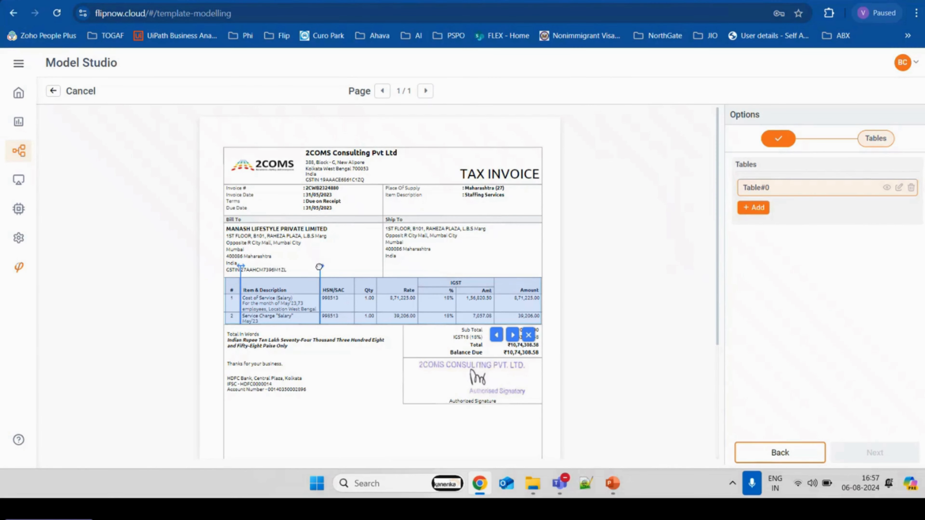
left_click(354, 287)
left_click(375, 286)
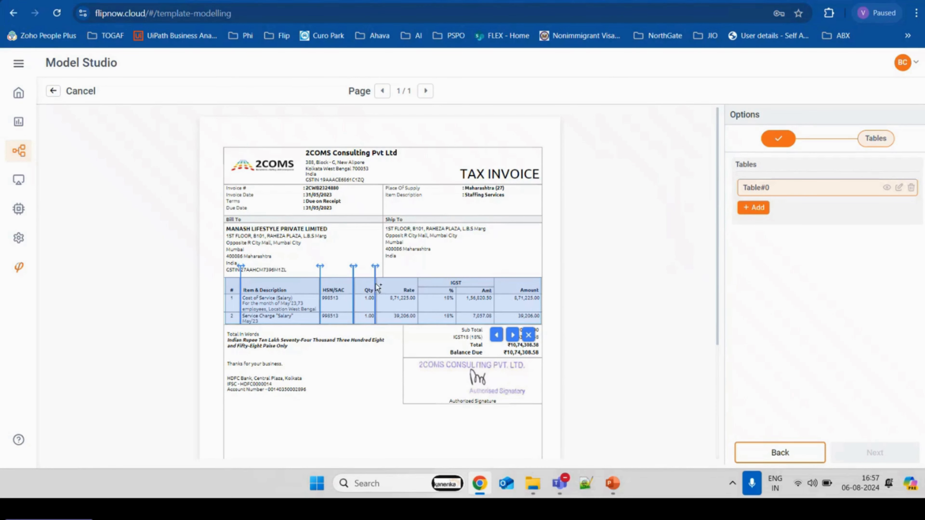
left_click(420, 288)
left_click(457, 294)
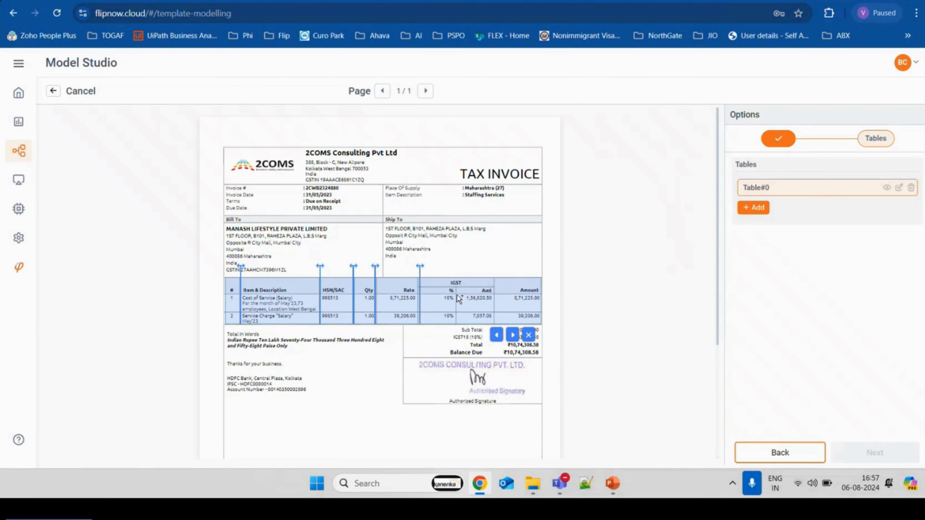
left_click(496, 297)
left_click(513, 336)
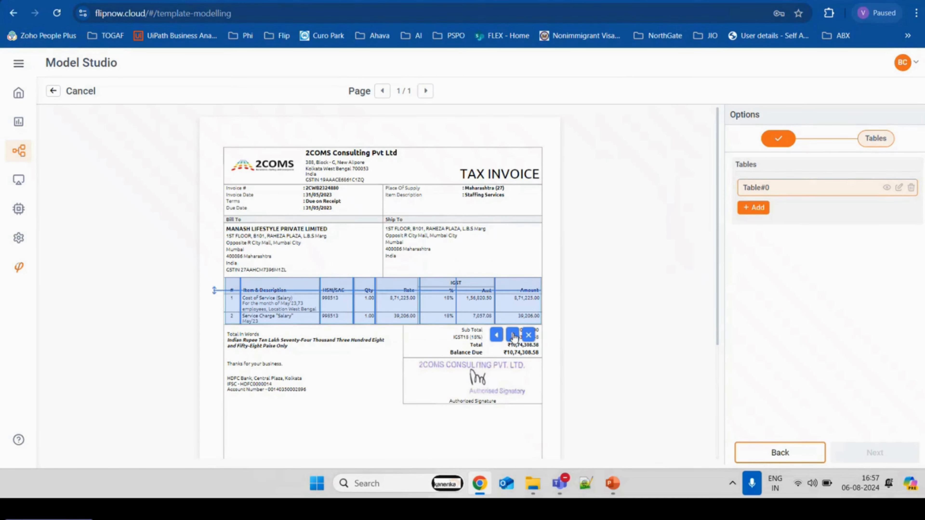
Set the table's header boundary just below the column titles and the first row's boundary above the Service Charge line, and confirm the table
left_click_drag(211, 290, 214, 294)
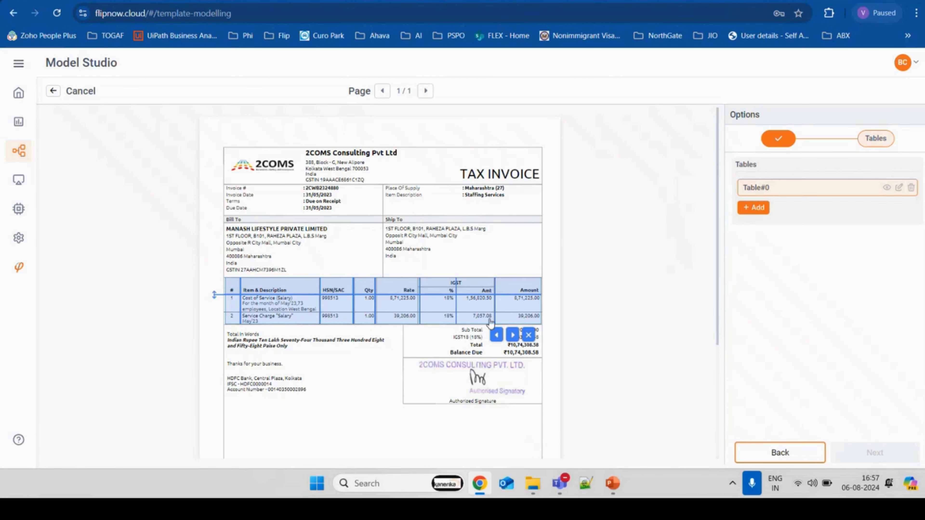
left_click(513, 335)
left_click_drag(217, 303, 215, 312)
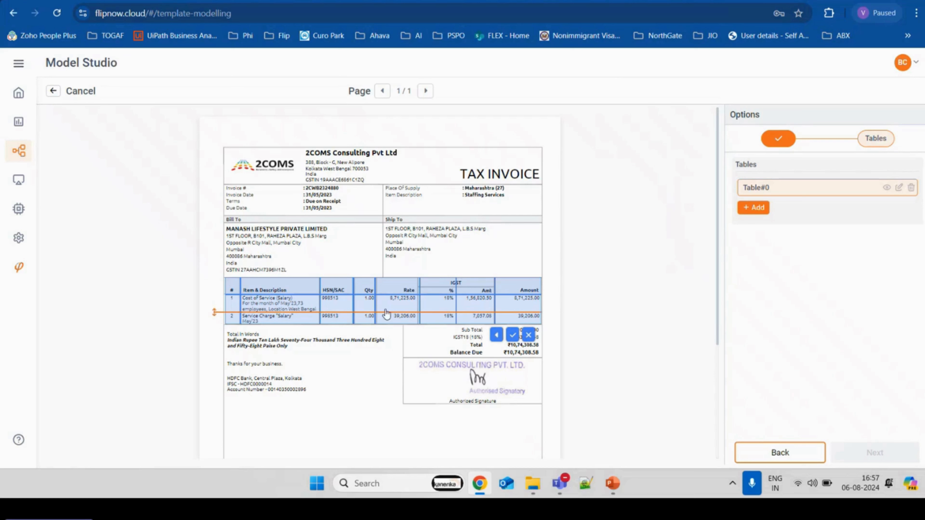
left_click(512, 335)
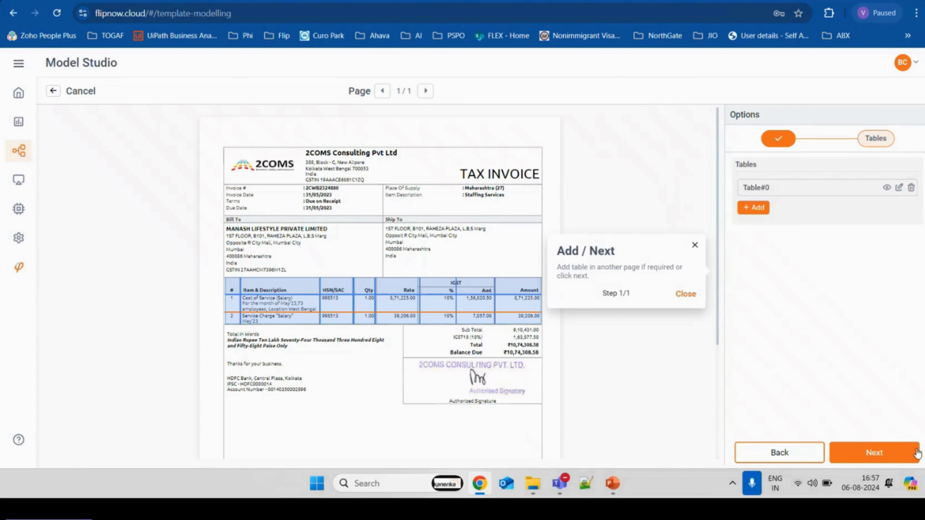
Try Field Based Height for grouping the rows, return to Fixed Height, and accept Sub Total as the end-of-table marker
left_click(864, 452)
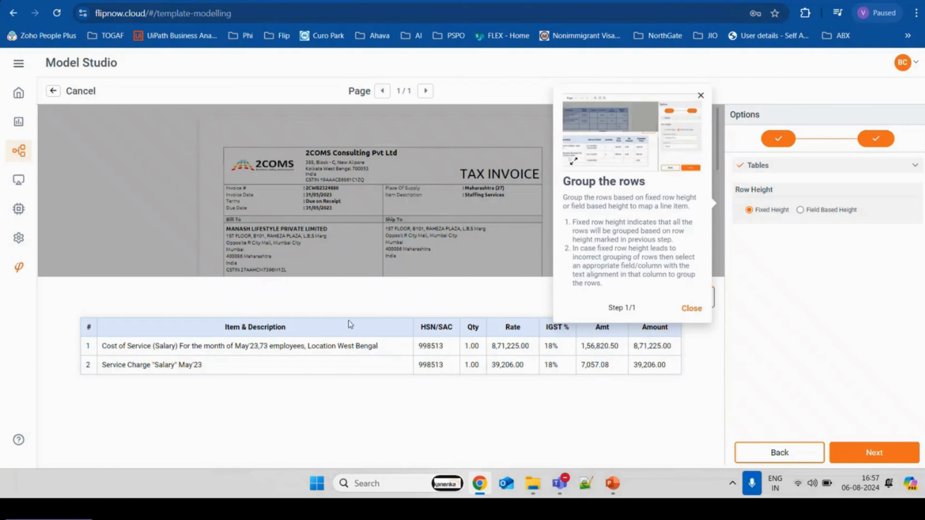
left_click(700, 96)
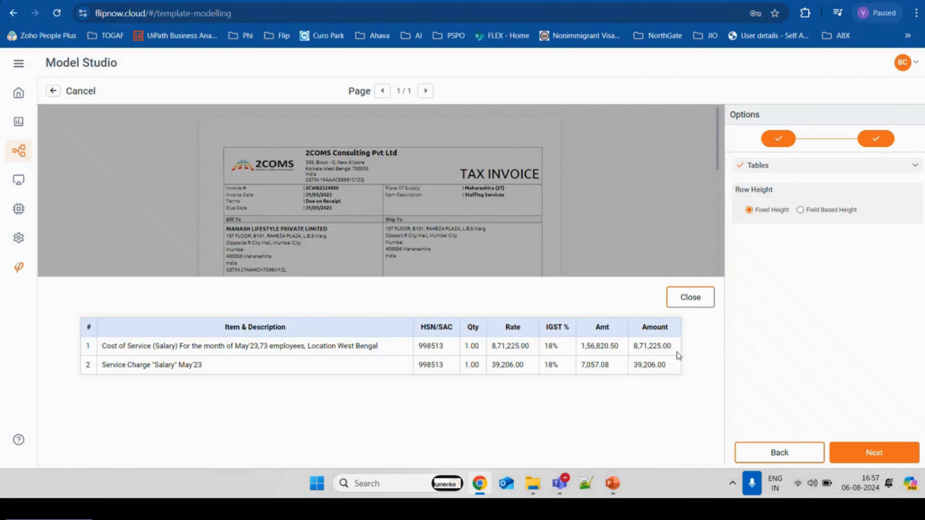
left_click(800, 210)
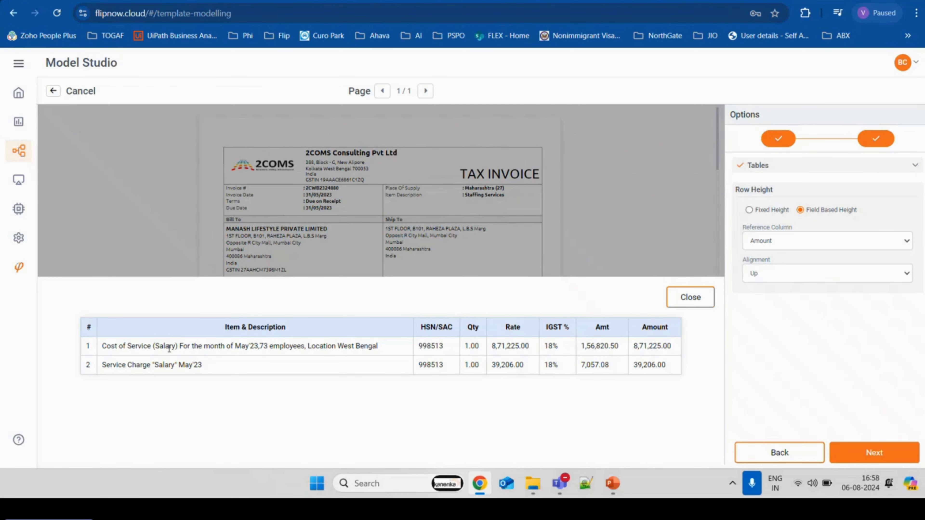
left_click(749, 210)
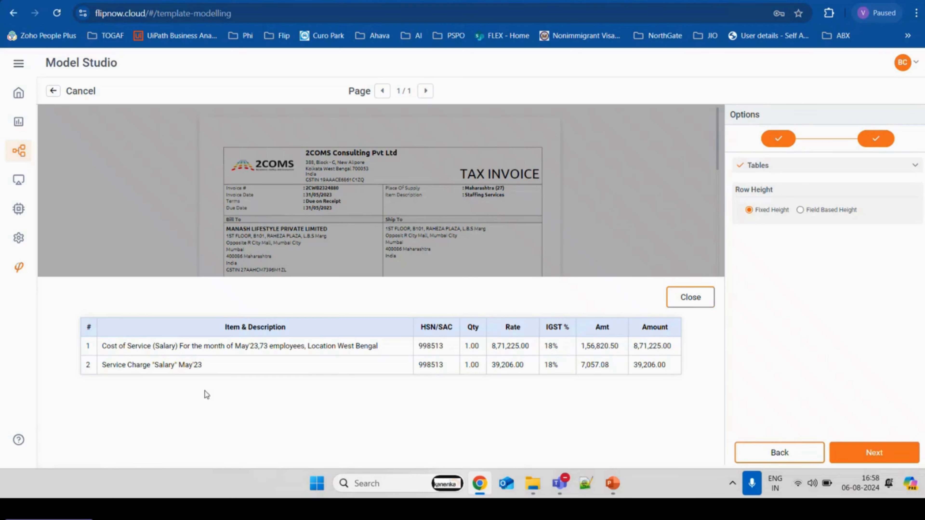
left_click(893, 455)
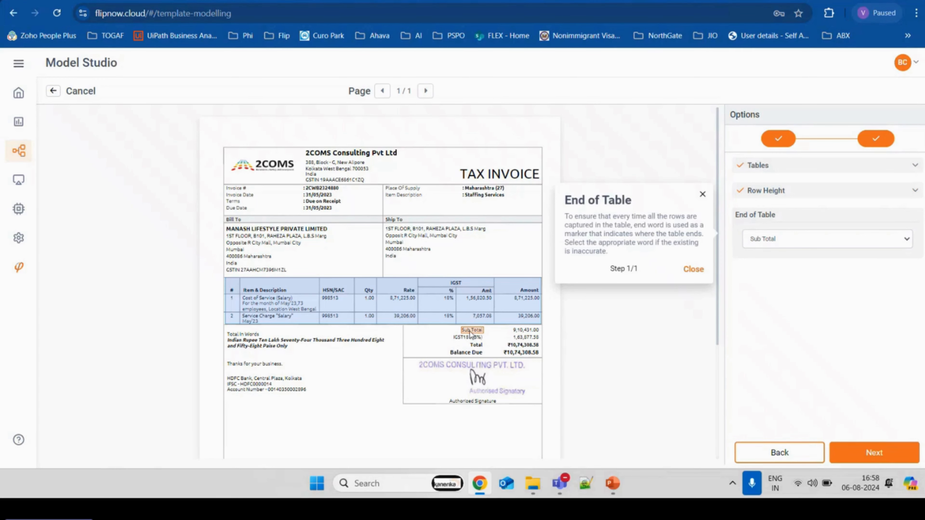
left_click(852, 451)
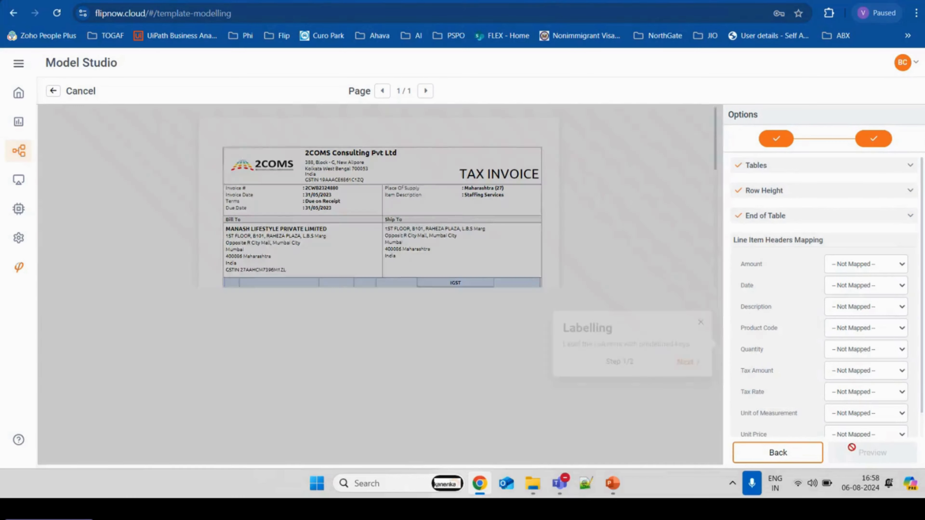
Map the Amount line item header to the Amount column and the Quantity header to the Qty column
left_click(701, 322)
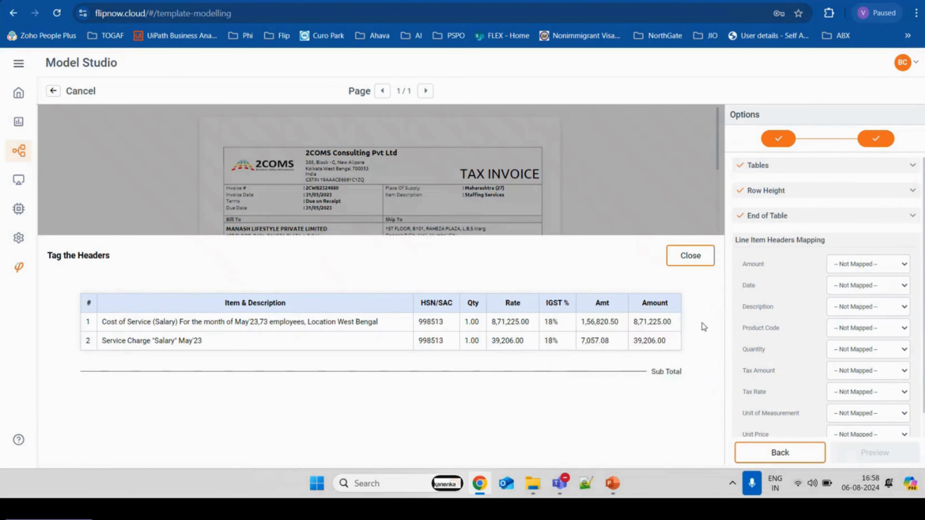
left_click(876, 264)
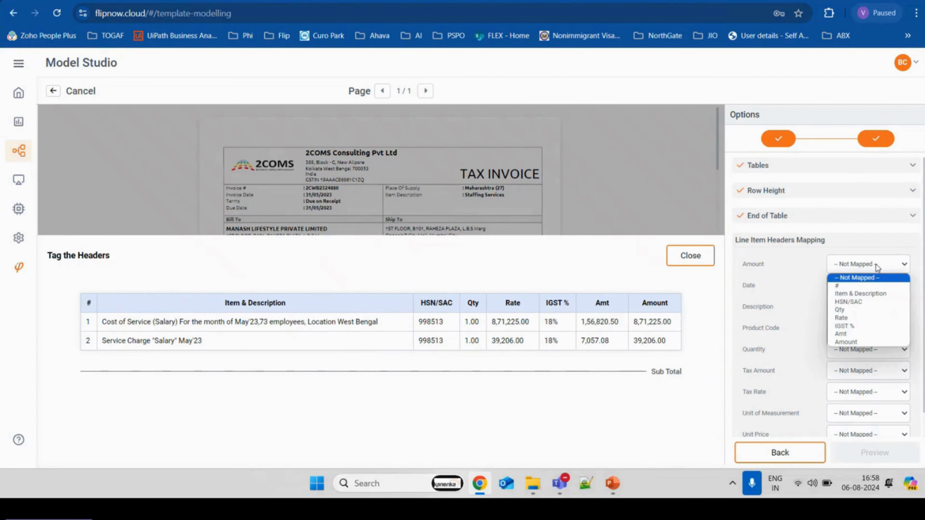
left_click(847, 341)
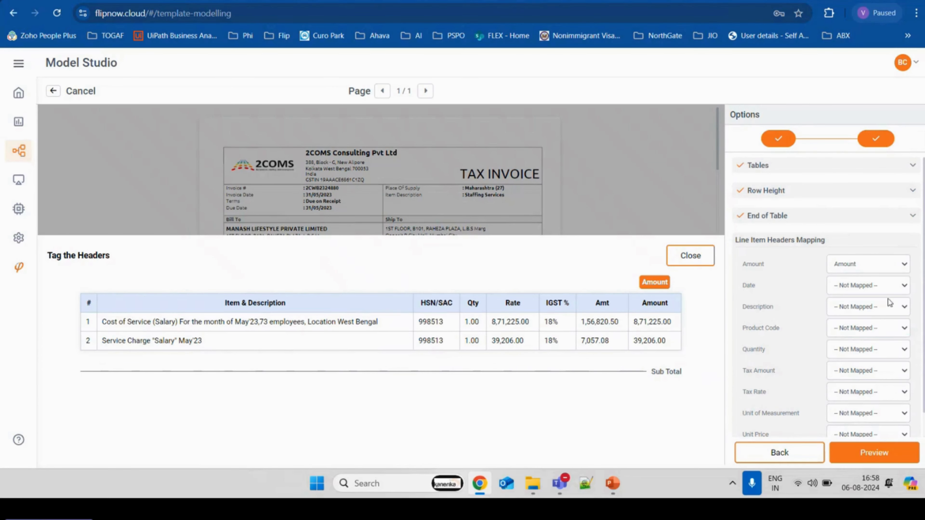
left_click(854, 349)
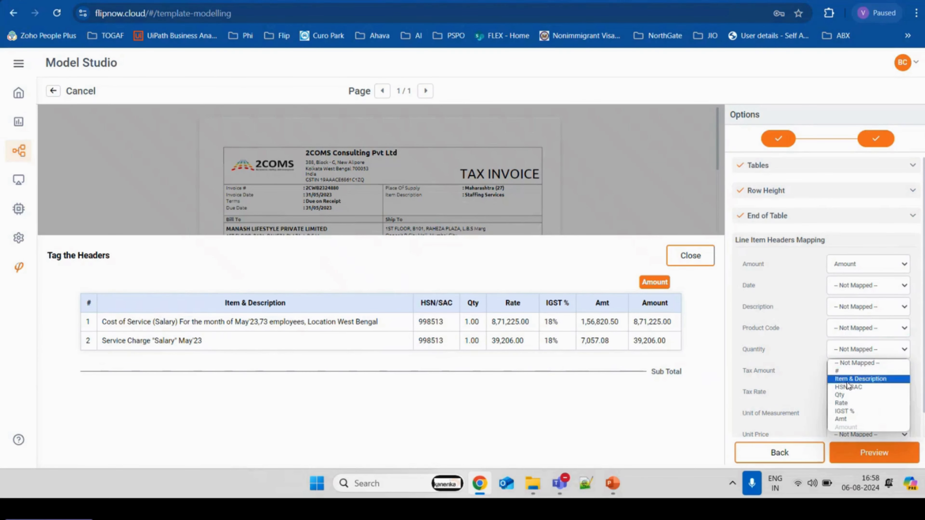
left_click(841, 397)
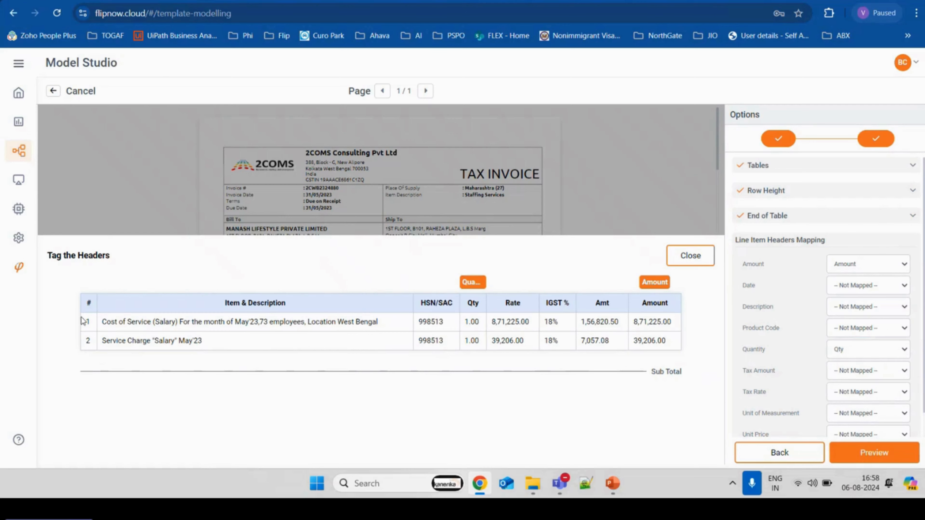
Preview the extracted invoice output against the source file, and return to the Data Pipelines page
left_click(858, 457)
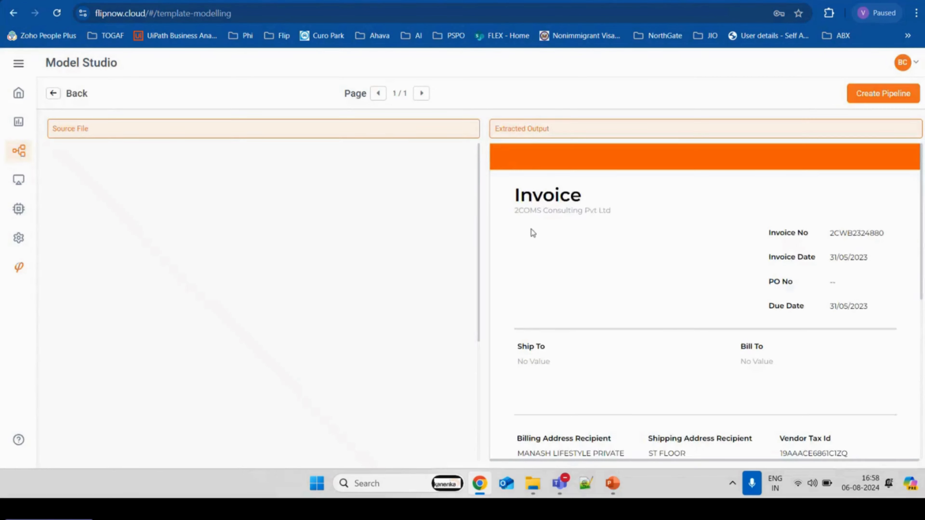
scroll(681, 235, "down", 5)
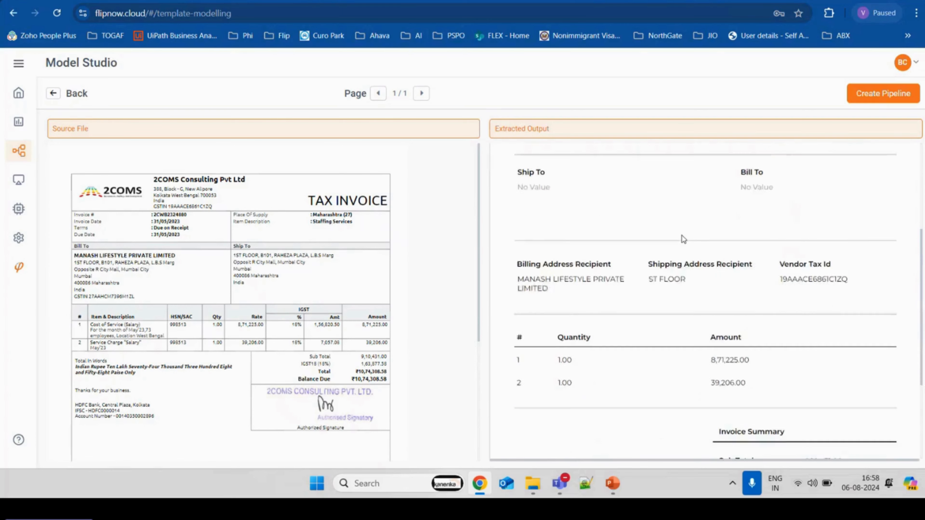
scroll(682, 237, "down", 4)
scroll(681, 238, "up", 3)
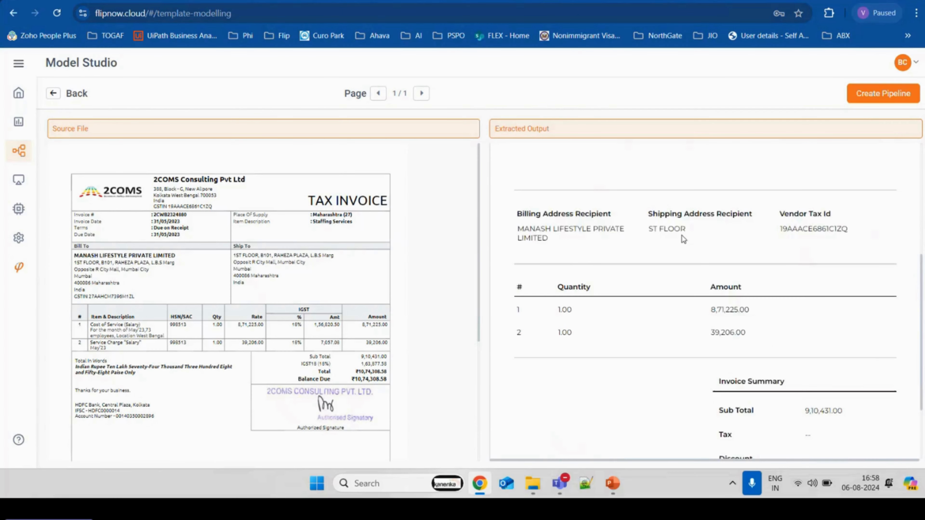
scroll(682, 235, "up", 5)
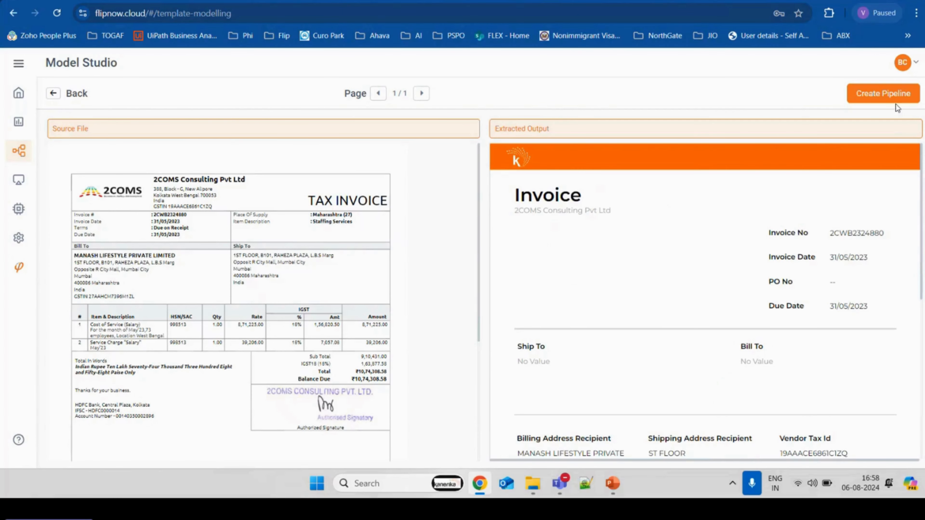
left_click(30, 151)
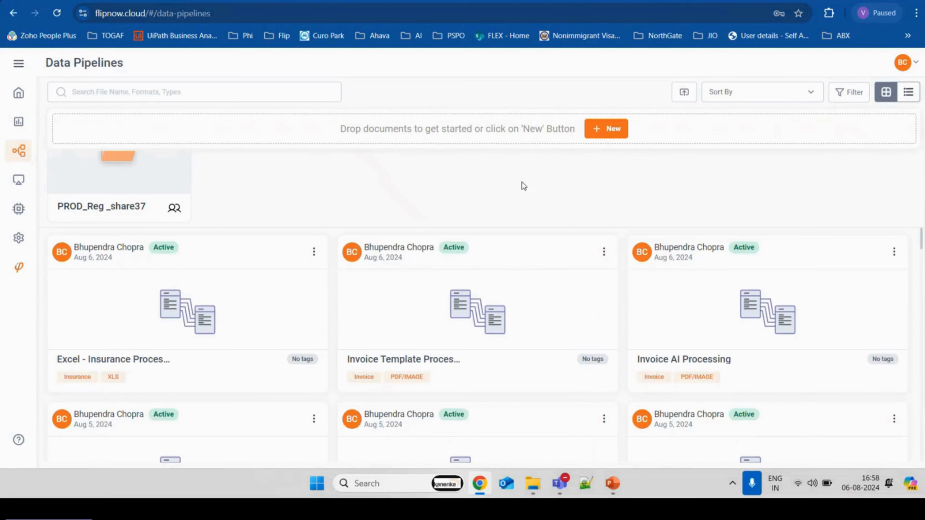
Open the Invoice Template Processing pipeline and review its source template, file settings and email settings
left_click(429, 287)
scroll(200, 261, "down", 2)
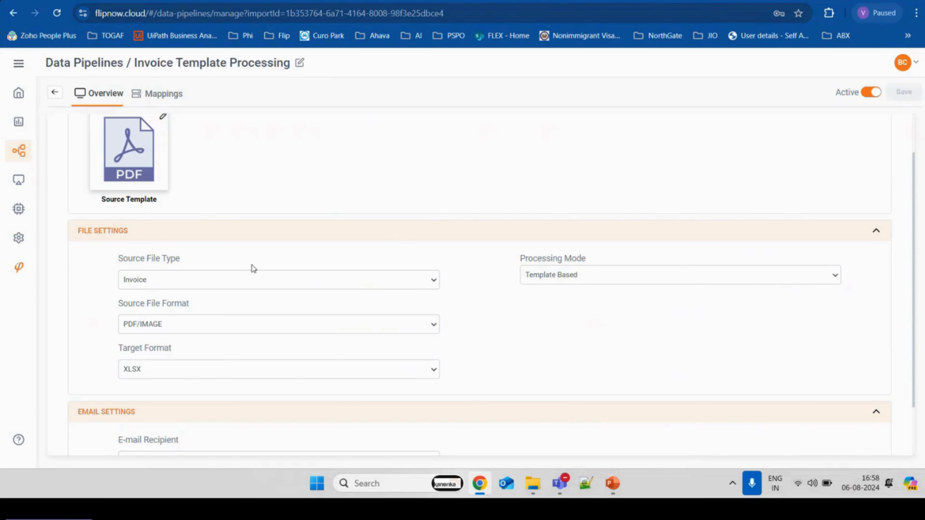
scroll(262, 365, "down", 2)
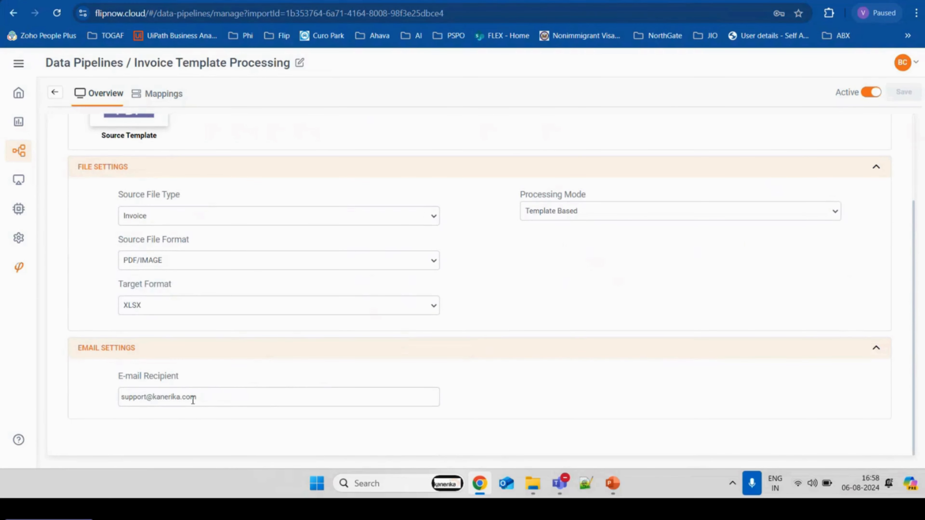
scroll(193, 399, "up", 3)
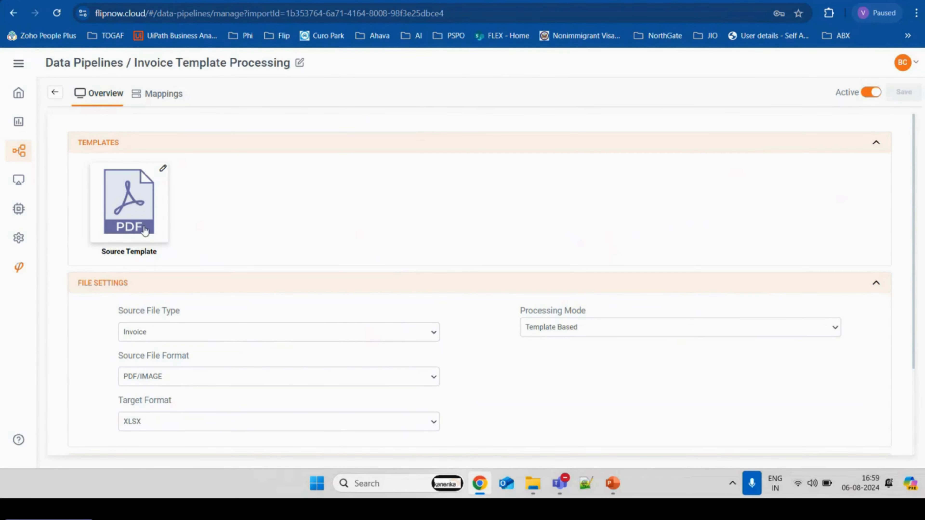
Review the pipeline's Invoice Summary and Line Items mappings, and return to the Data Pipelines page
left_click(168, 95)
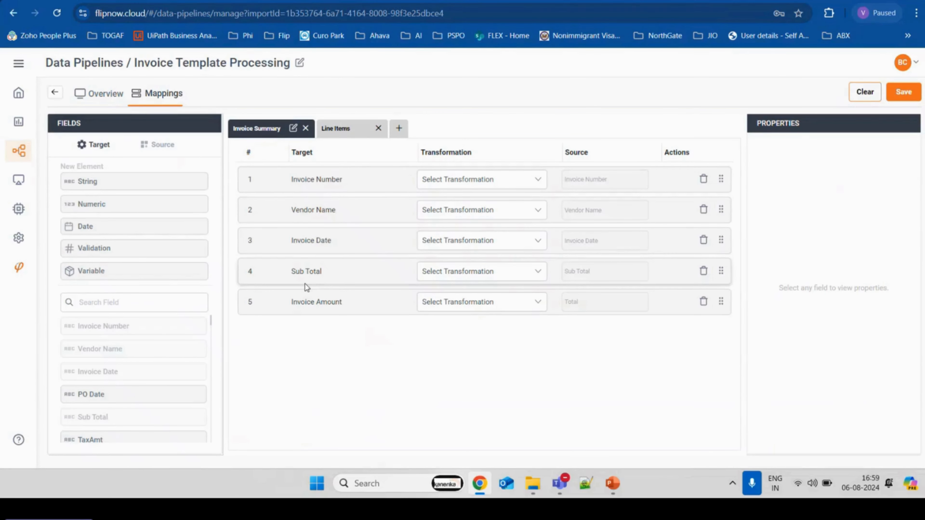
left_click(349, 135)
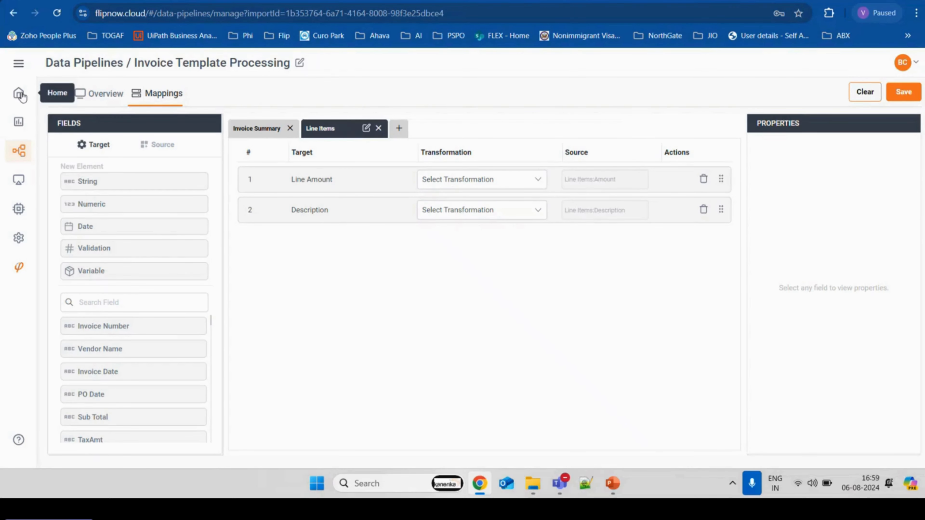
left_click(18, 151)
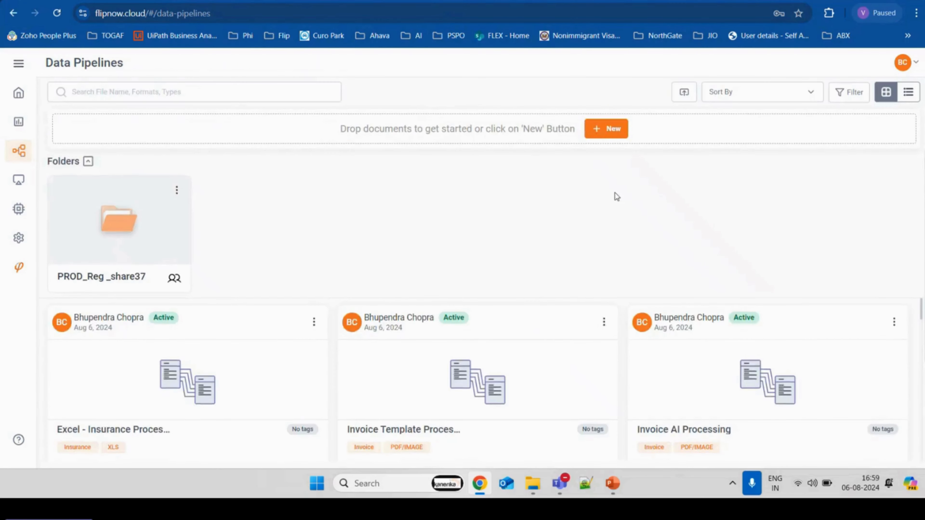
Open the Invoice AI Processing pipeline and review its Invoice Summary and Line Items mappings
scroll(614, 193, "down", 2)
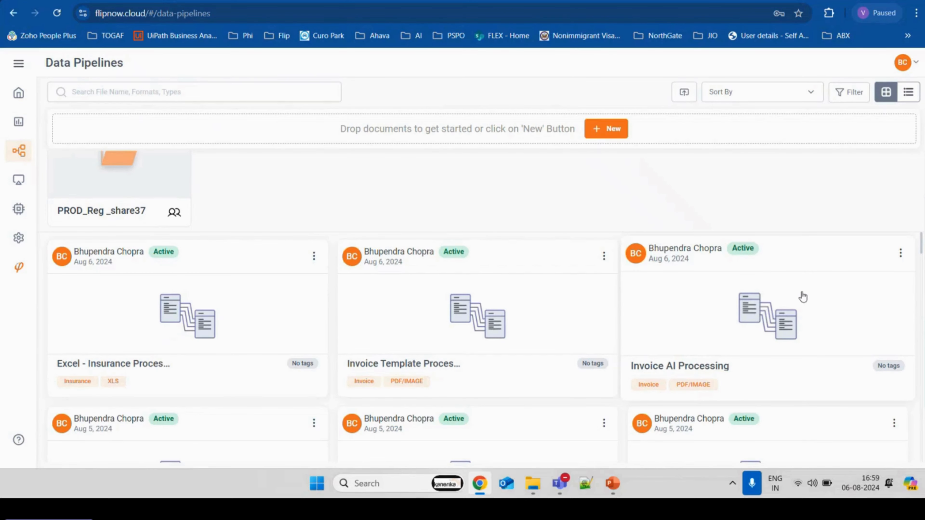
left_click(679, 357)
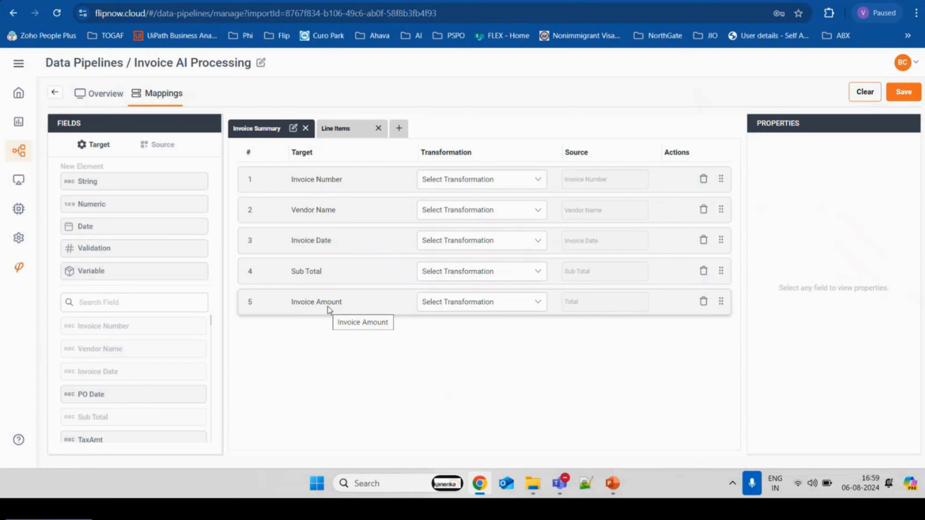
left_click(360, 137)
Browse the target and source fields available for mapping, expanding the Line Items group among the source fields
scroll(91, 357, "down", 8)
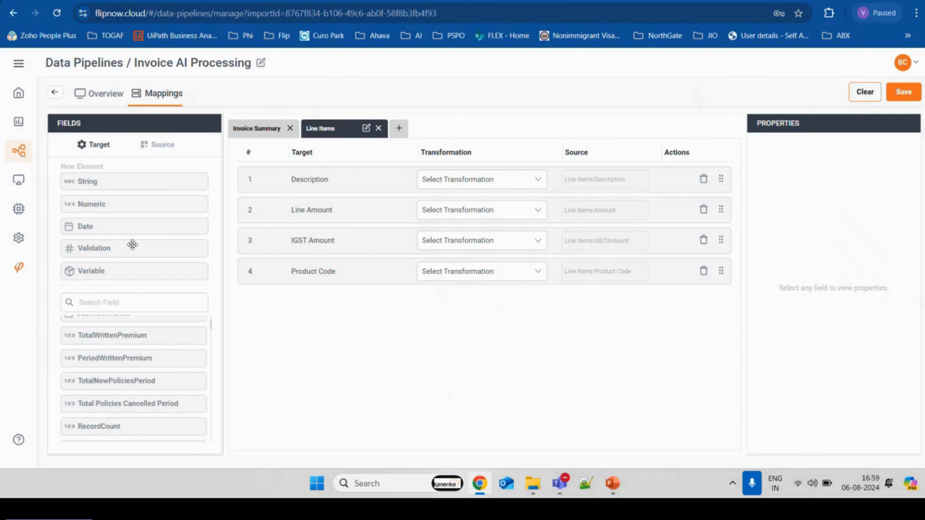
left_click(174, 147)
scroll(124, 357, "down", 5)
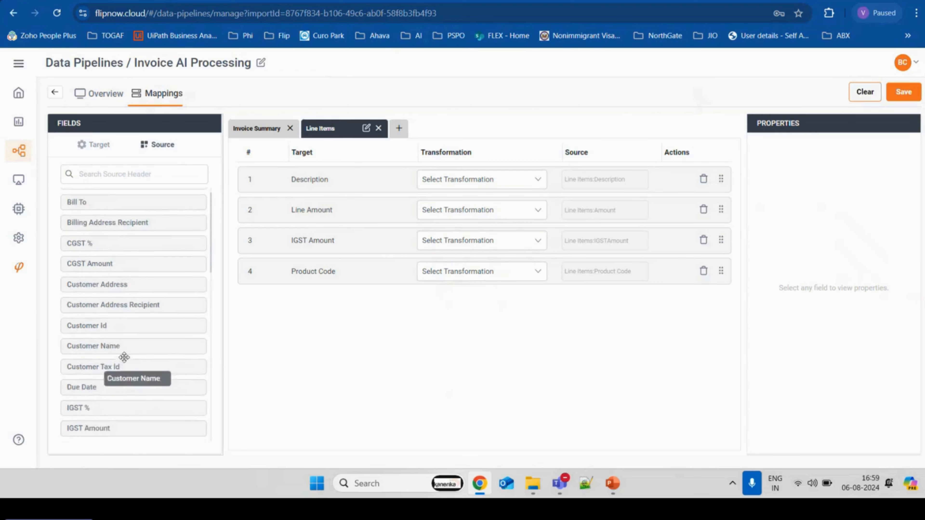
left_click(199, 300)
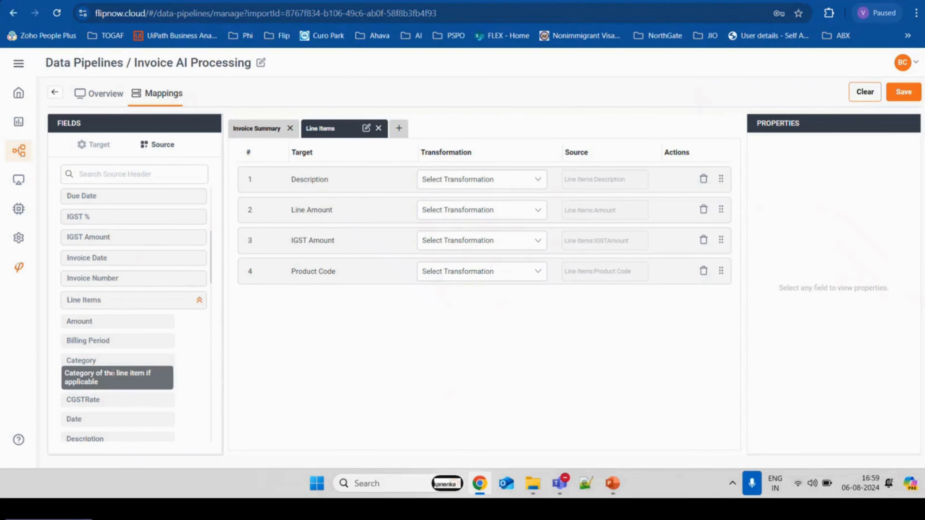
scroll(205, 347, "down", 5)
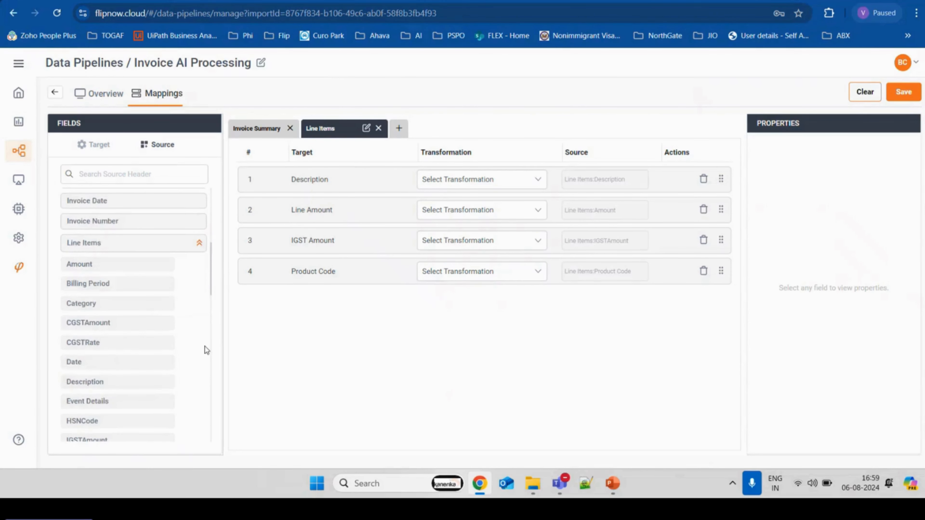